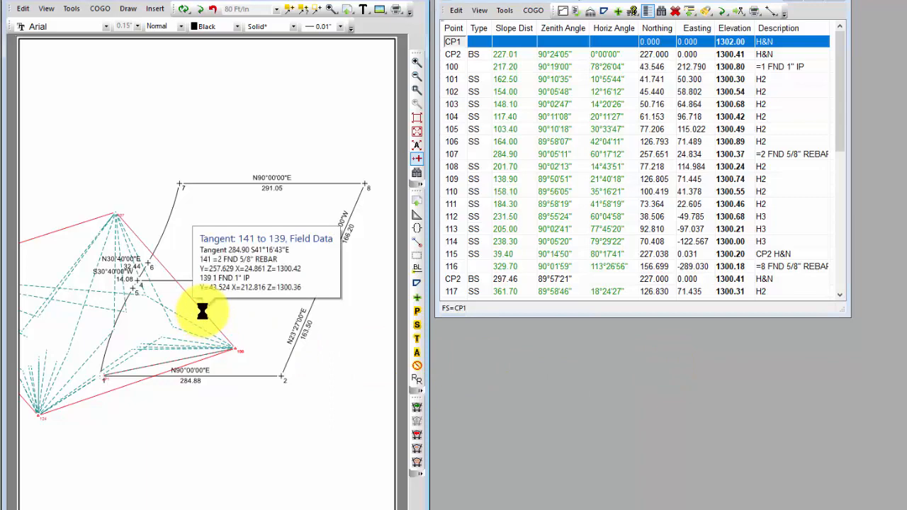
Start a calibration of the Field Data traverse and load the Random Location.CAL calibration file.
right_click(201, 312)
left_click(248, 114)
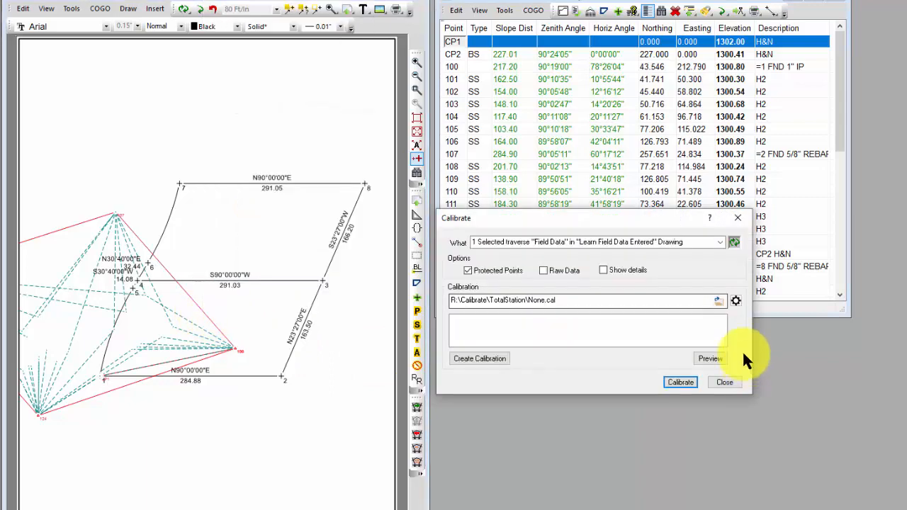
left_click(718, 300)
left_click(578, 231)
double_click(577, 231)
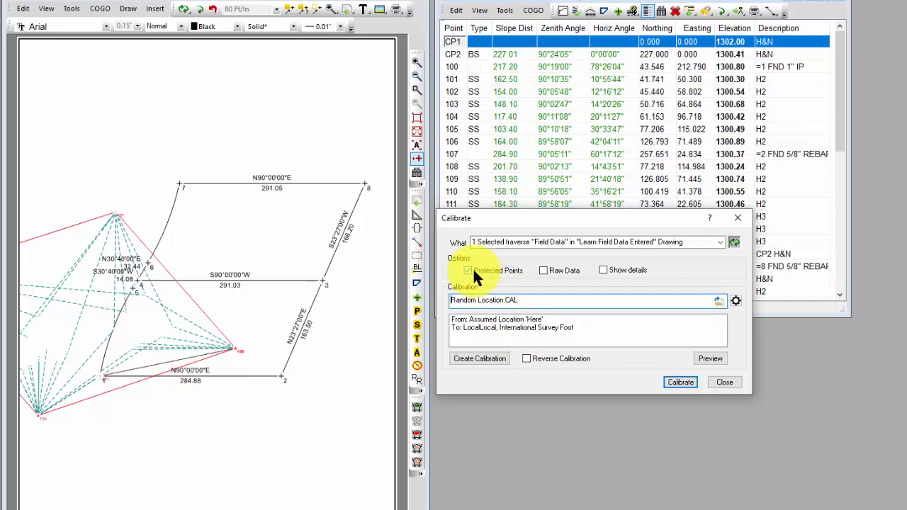
Calibrate the Field Data traverse with protected points included, and undo that calibration.
left_click(675, 380)
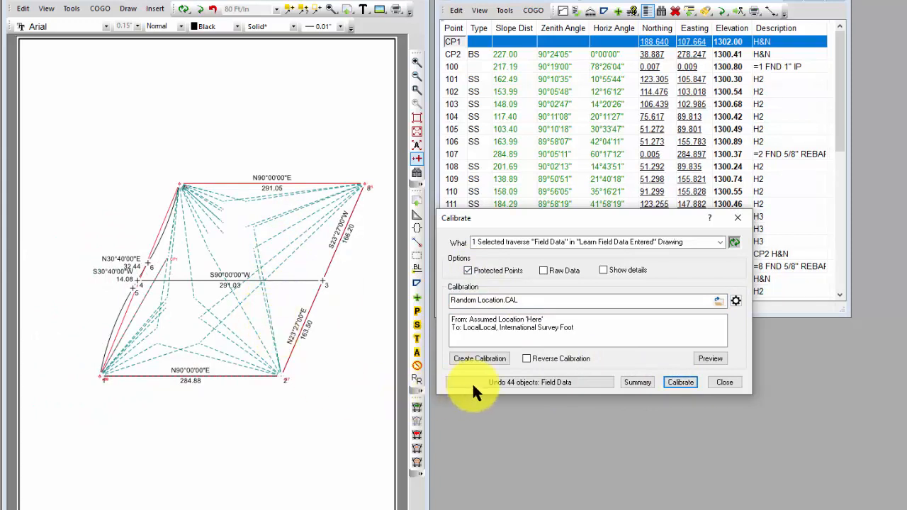
left_click(506, 382)
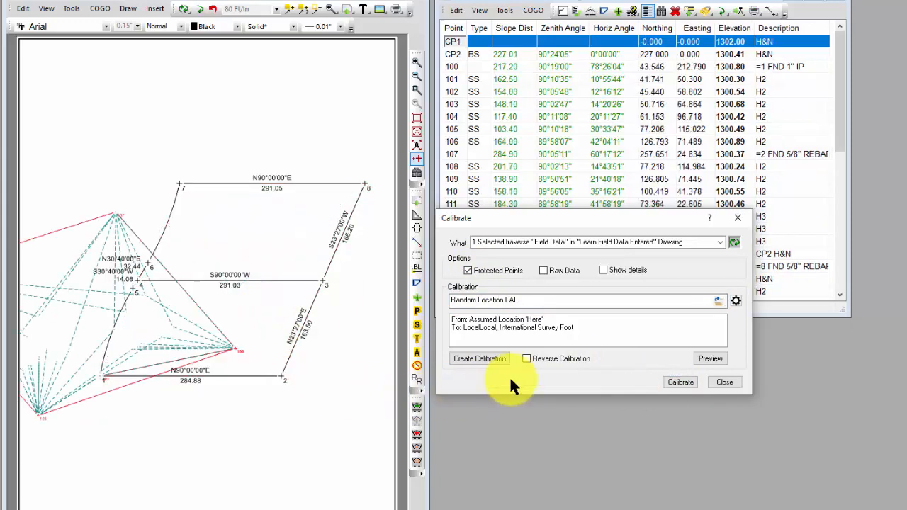
Review the calibration's point pairs, set its vertical adjustment to Shift only, and save it over the existing Random Location.CAL file.
left_click(734, 297)
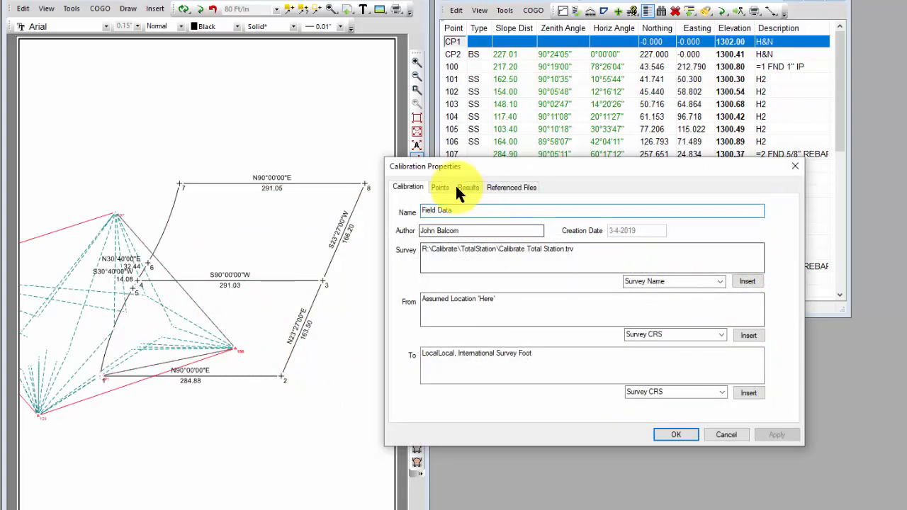
left_click(439, 185)
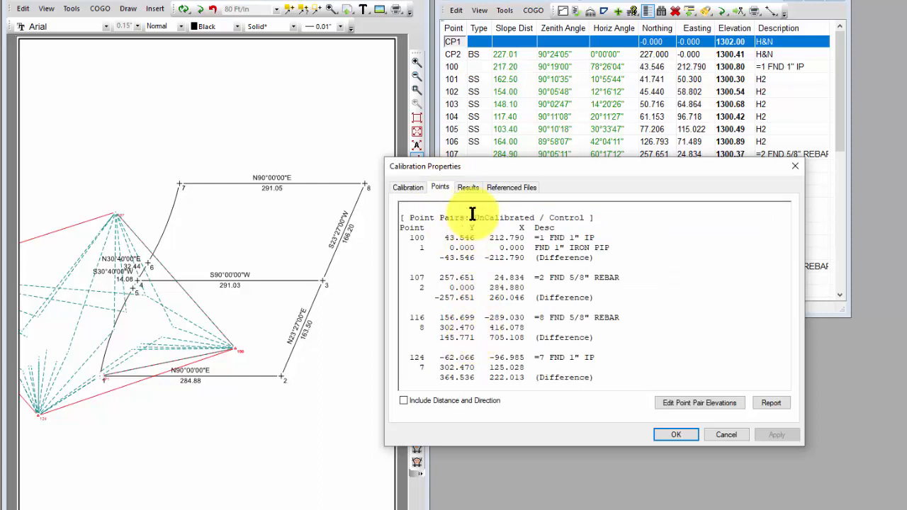
left_click(470, 186)
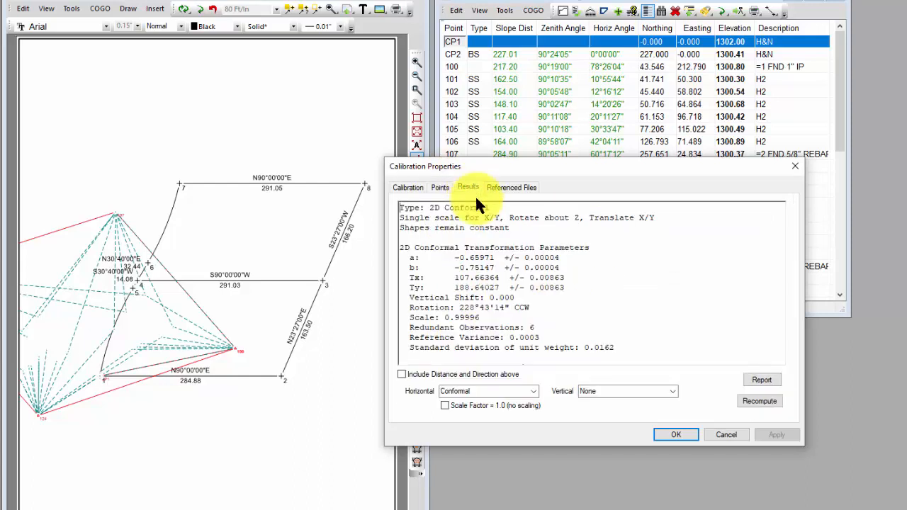
left_click(670, 390)
left_click(611, 409)
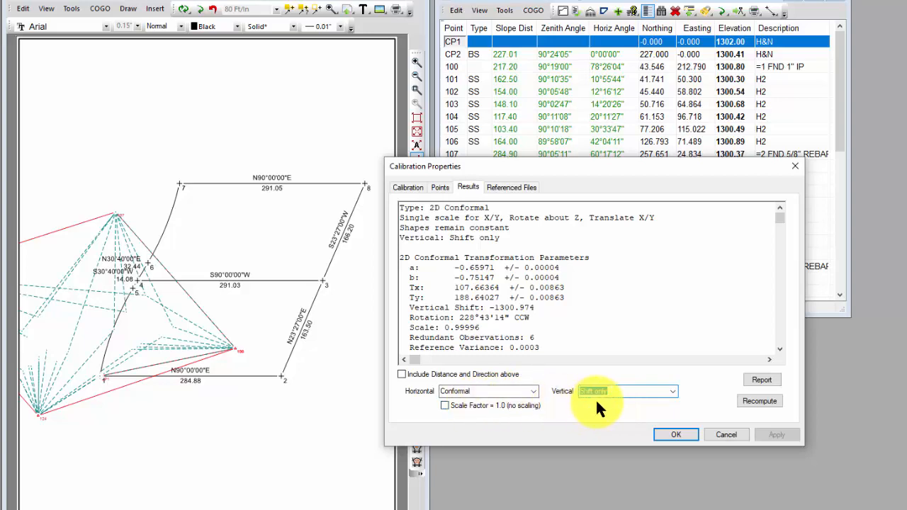
left_click(674, 429)
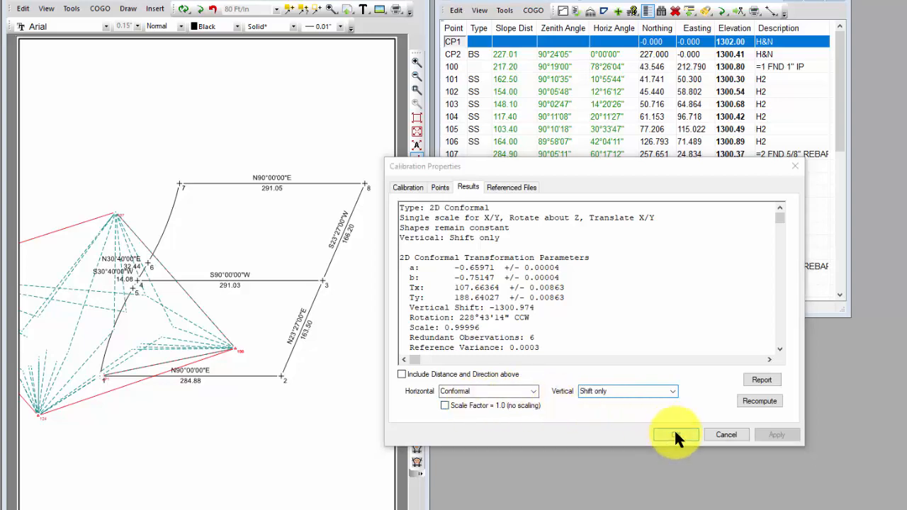
left_click(879, 492)
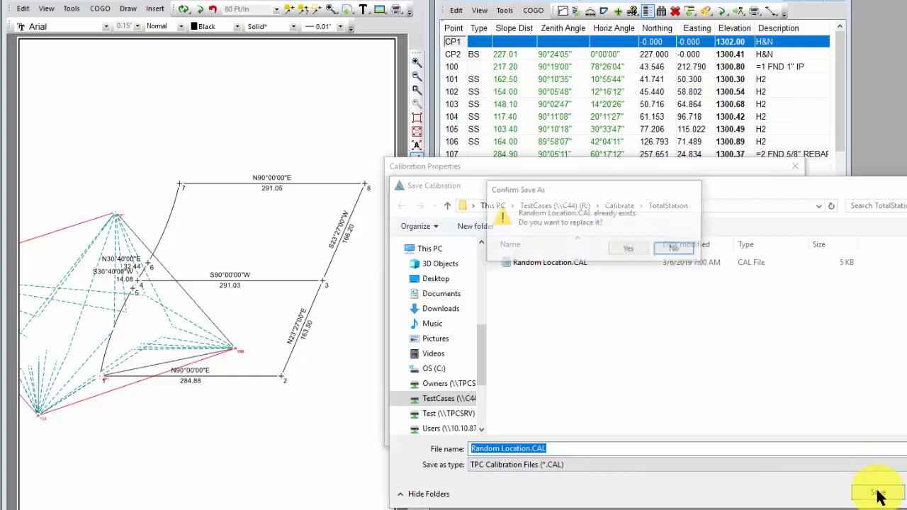
left_click(631, 250)
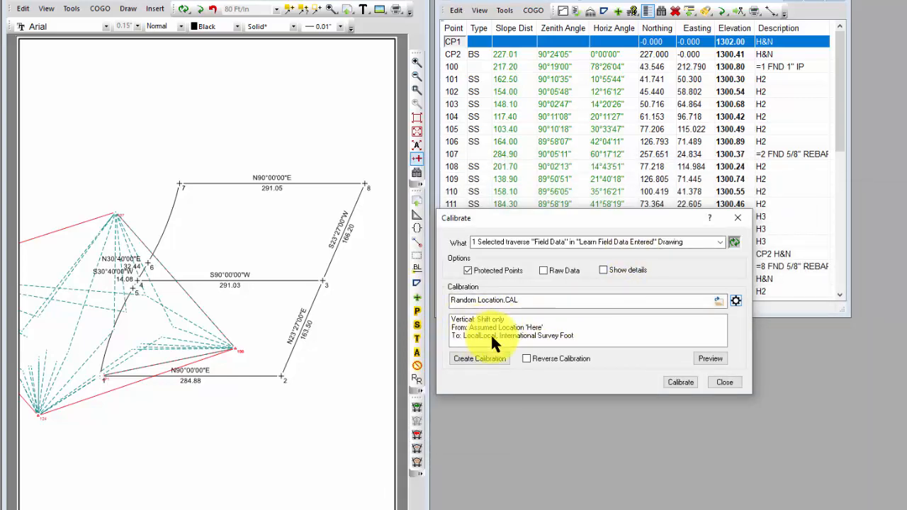
Try to calibrate the Field Data traverse with protected points excluded, and dismiss the resulting messages.
left_click(467, 270)
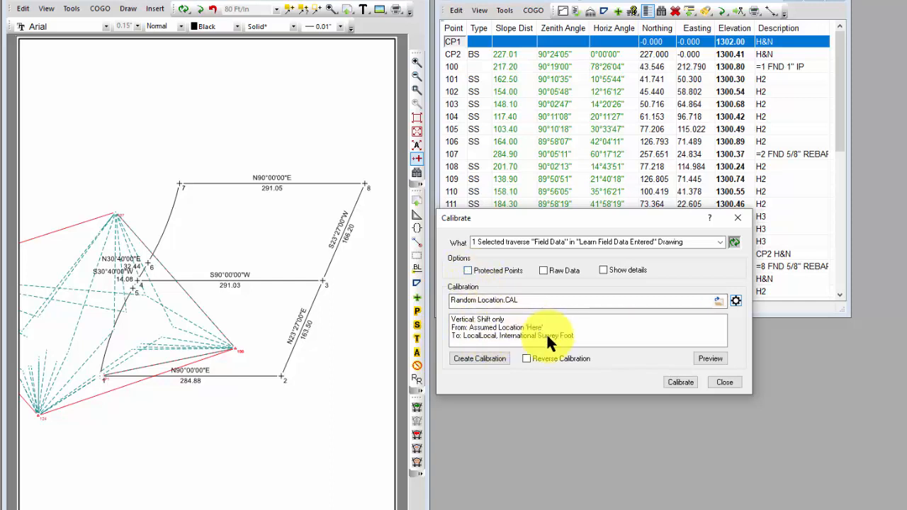
left_click(678, 382)
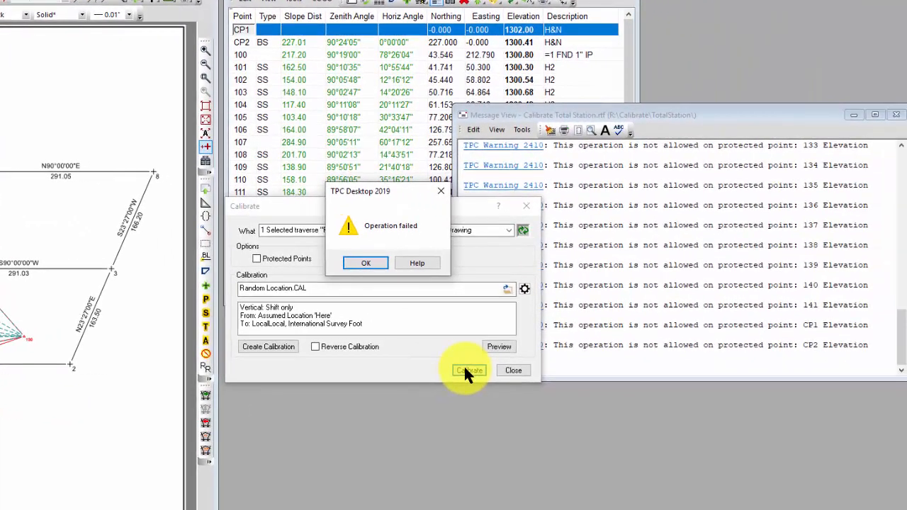
left_click(365, 263)
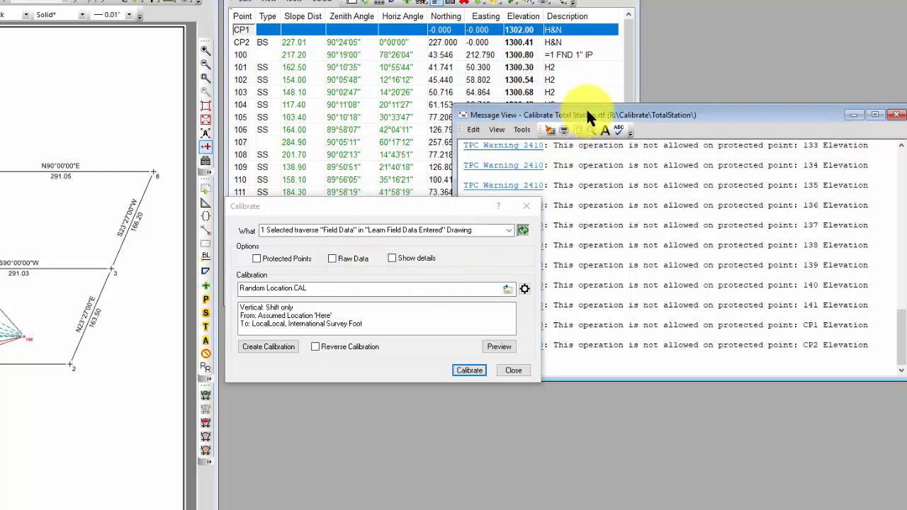
left_click_drag(587, 111, 611, 33)
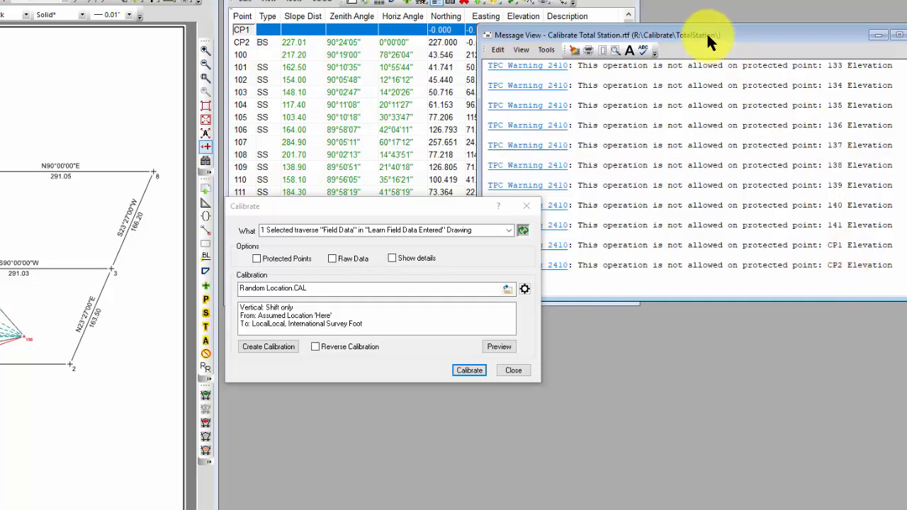
left_click_drag(707, 32, 725, 170)
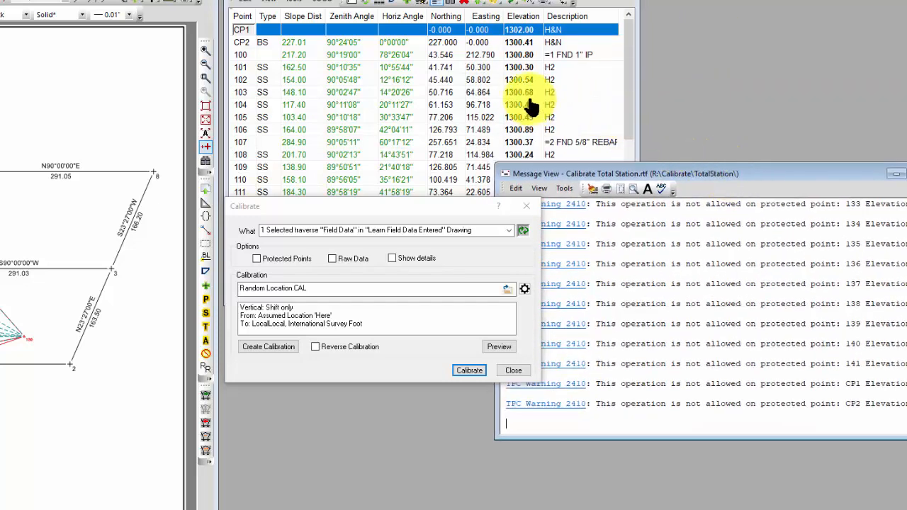
left_click(906, 173)
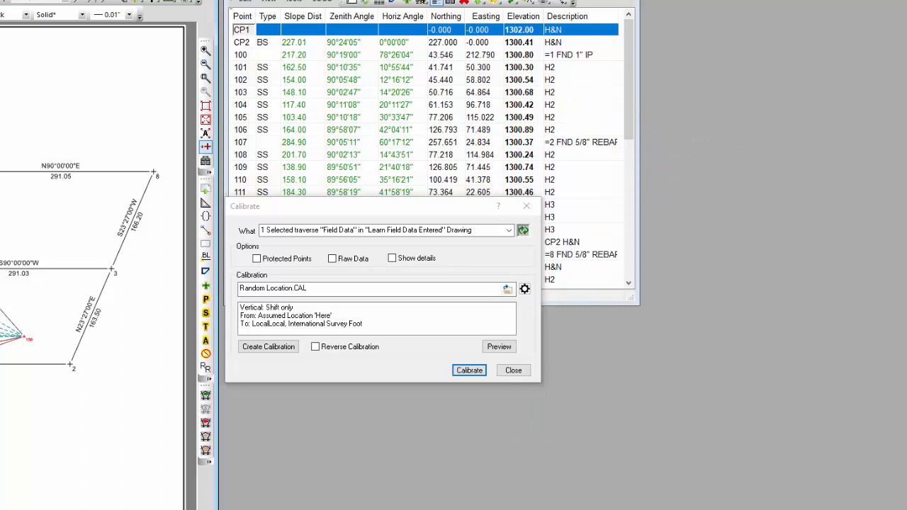
Include protected points again and calibrate the Field Data traverse with Random Location.CAL.
left_click(256, 258)
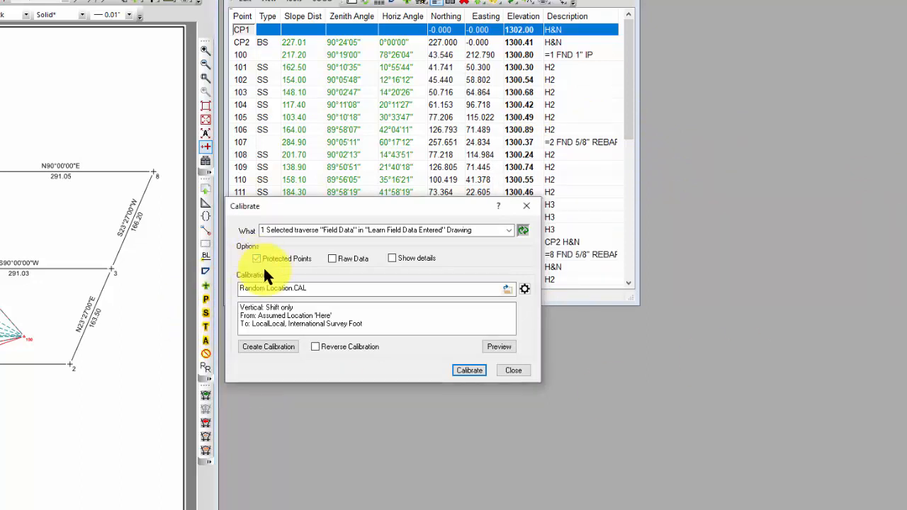
left_click(464, 370)
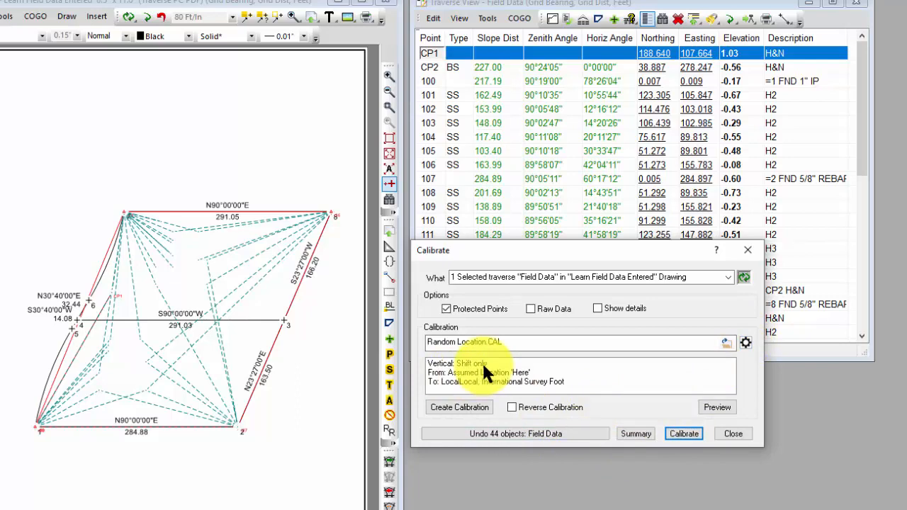
Set the calibration's vertical adjustment to None and recalibrate the survey data that uses it, keeping the traverse table in view.
left_click(744, 340)
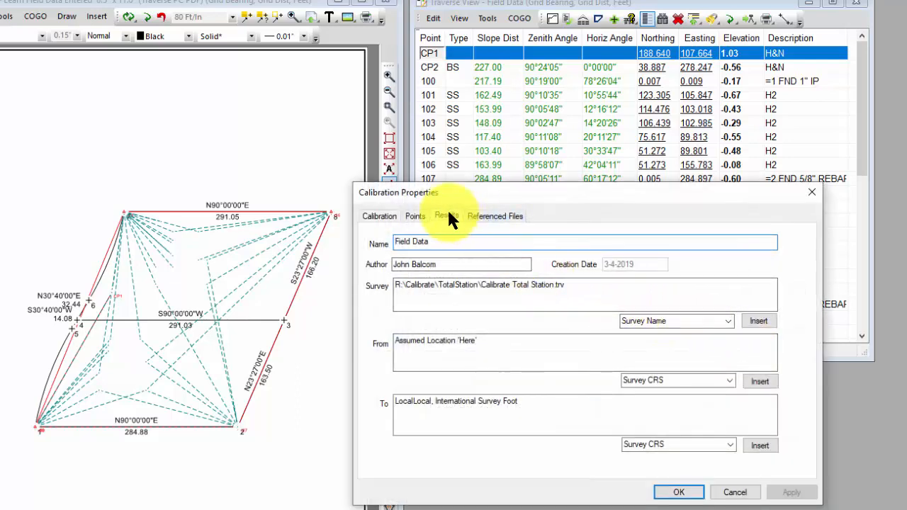
left_click(446, 215)
left_click(642, 444)
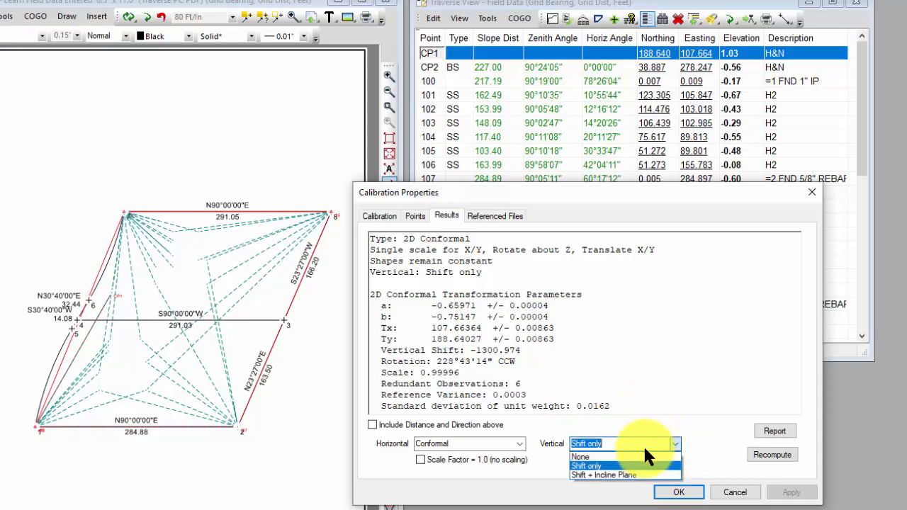
left_click(600, 455)
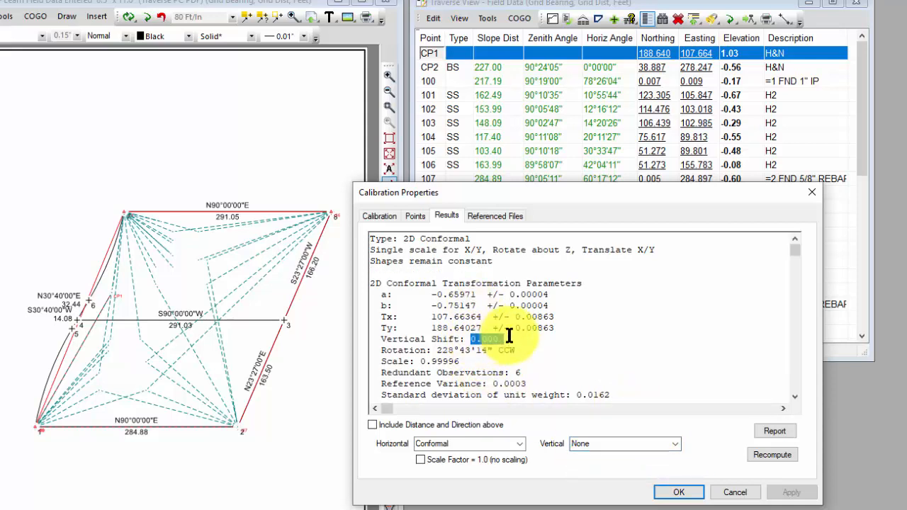
double_click(487, 339)
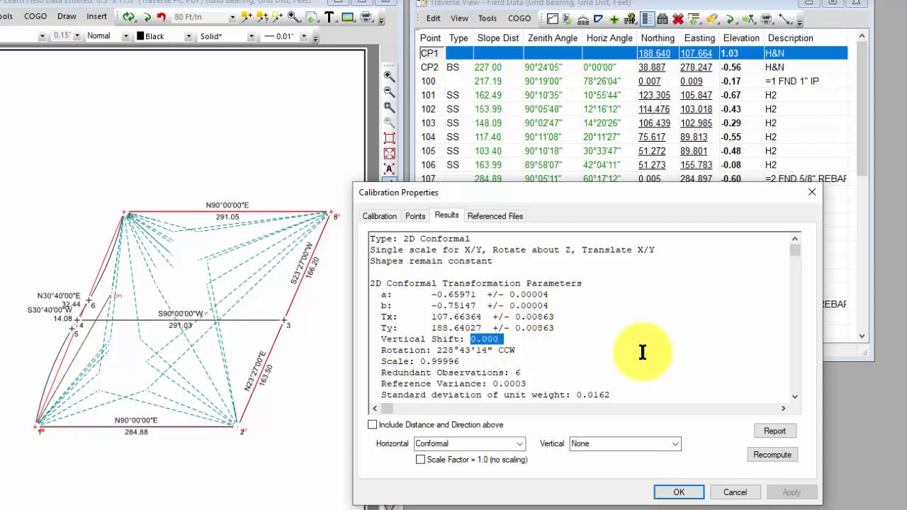
left_click(678, 493)
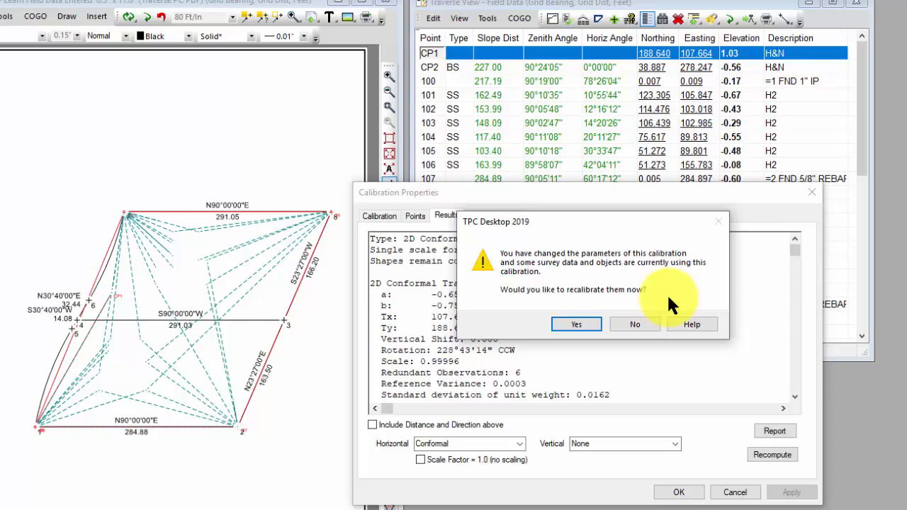
left_click(584, 325)
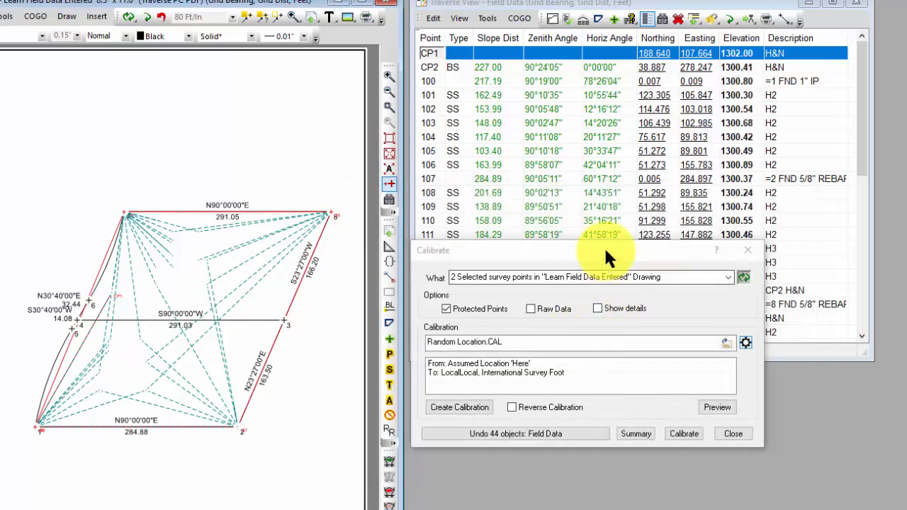
left_click_drag(603, 246, 600, 303)
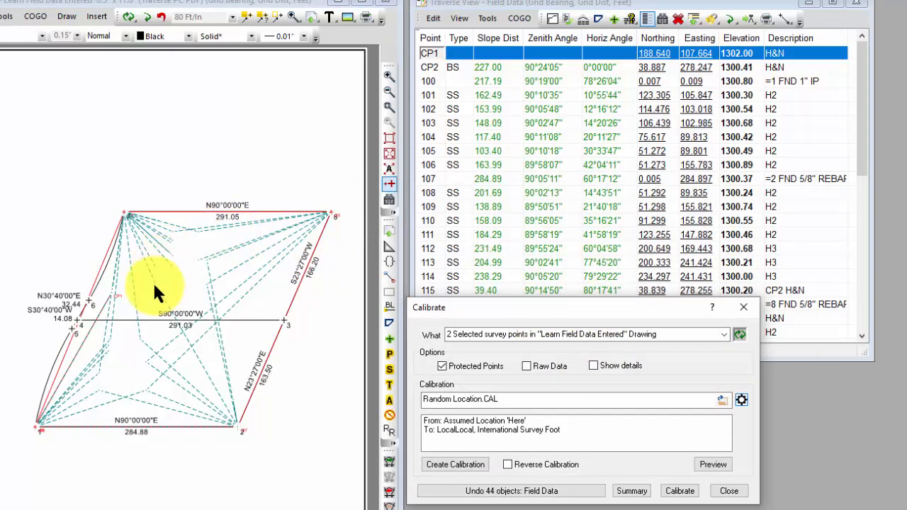